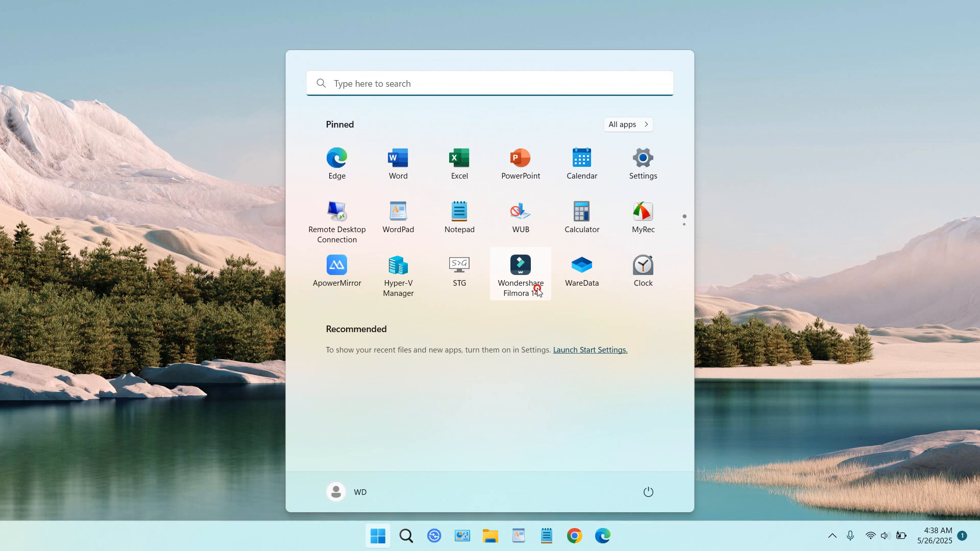
# Step: Import Nakata.mp4 into a new Wondershare Filmora project and add it to the timeline, matching the project settings to 720 x 720 25fps
pyautogui.click(537, 288)
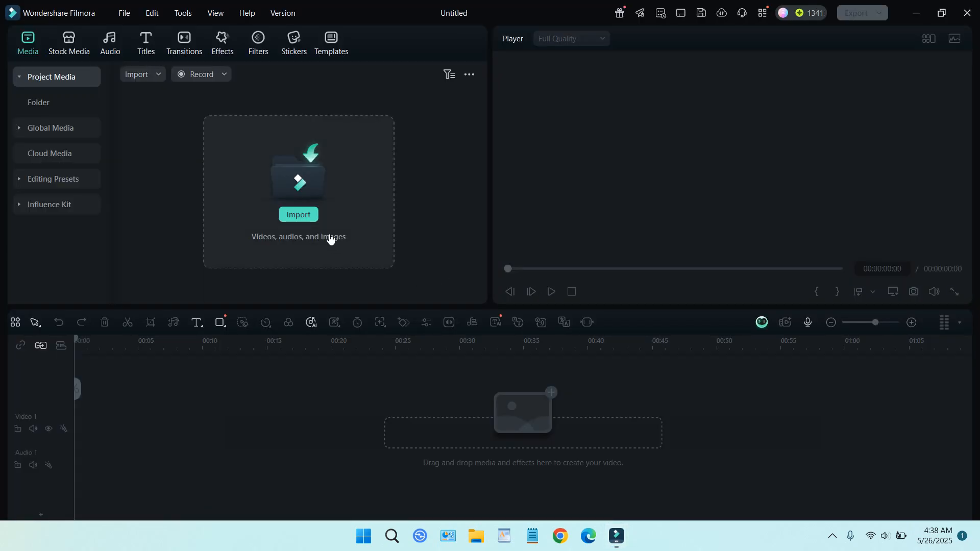
pyautogui.click(300, 216)
pyautogui.scroll(-5, 274, 182)
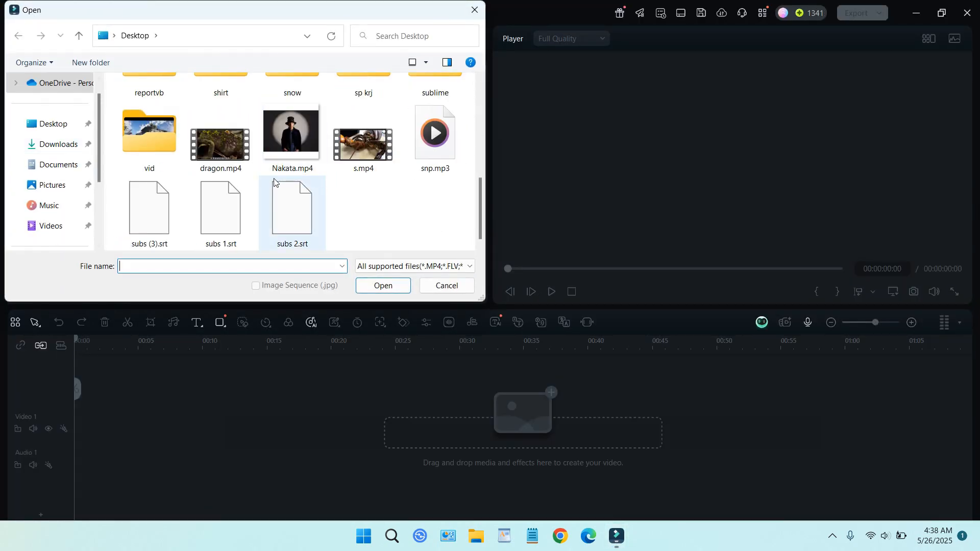
pyautogui.doubleClick(315, 162)
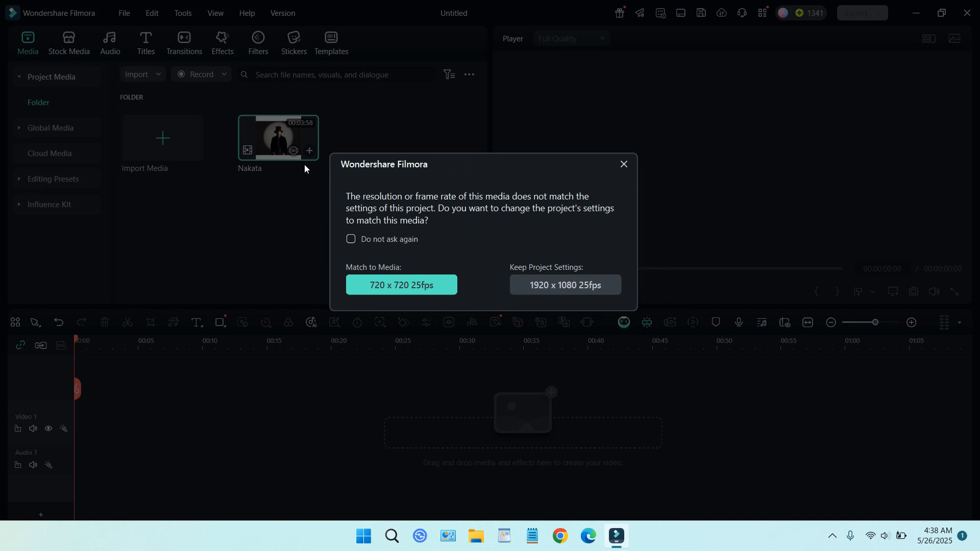
pyautogui.click(414, 286)
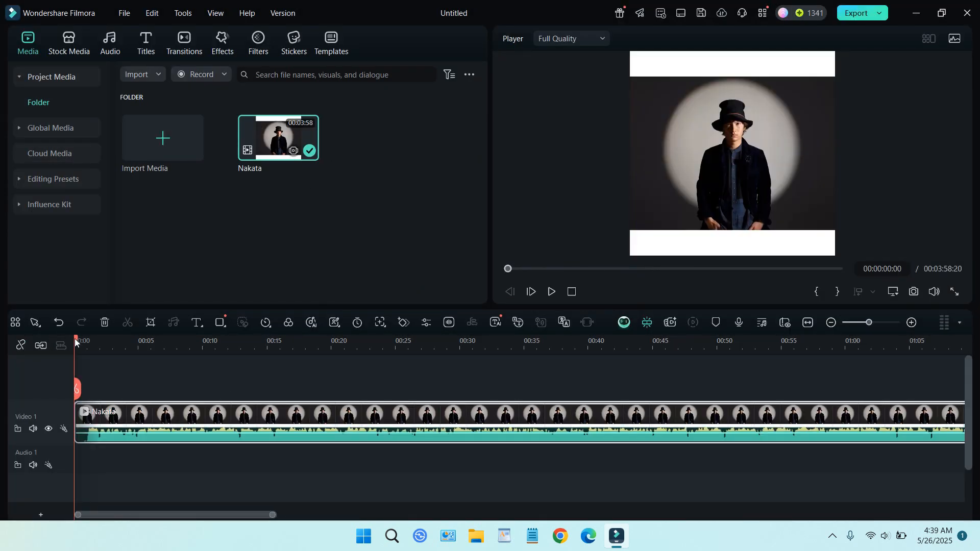
# Step: Split the Nakata clip on the timeline at about 20 seconds and again at about 31 seconds
pyautogui.moveTo(76, 342); pyautogui.dragTo(333, 367)
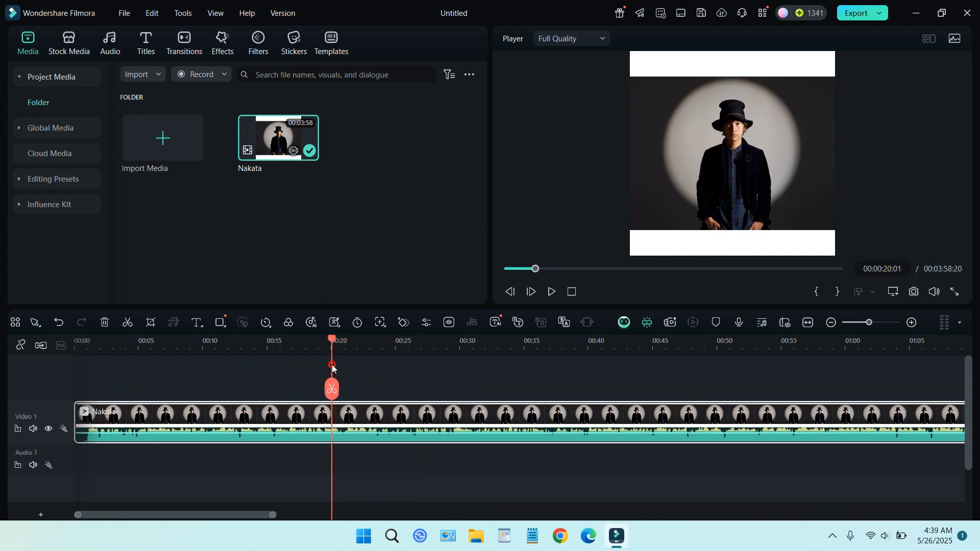
pyautogui.click(327, 393)
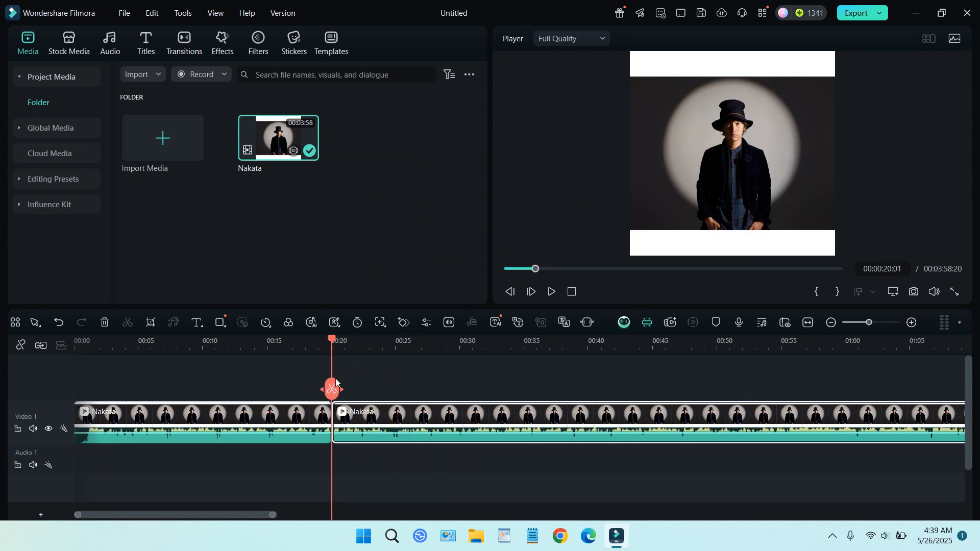
pyautogui.moveTo(332, 341); pyautogui.dragTo(476, 376)
pyautogui.click(473, 390)
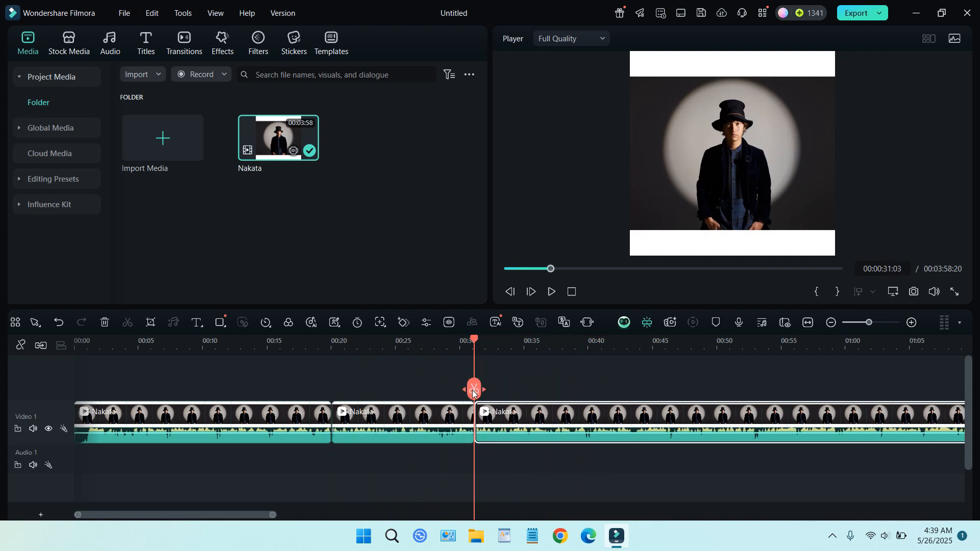
# Step: Delete the last and first segments of the Nakata video, keeping only the middle one, and fit it to the timeline width
pyautogui.press('Delete')
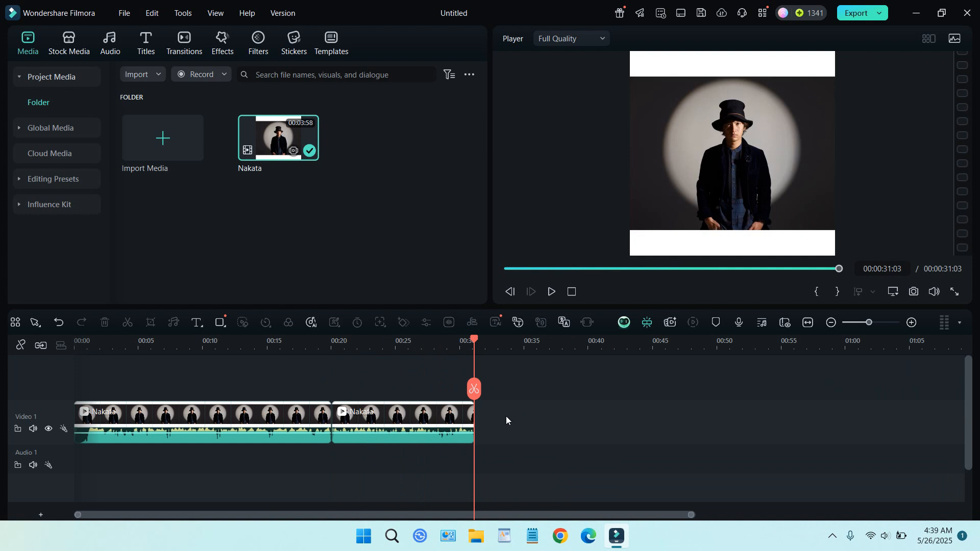
pyautogui.click(249, 416)
pyautogui.press('Delete')
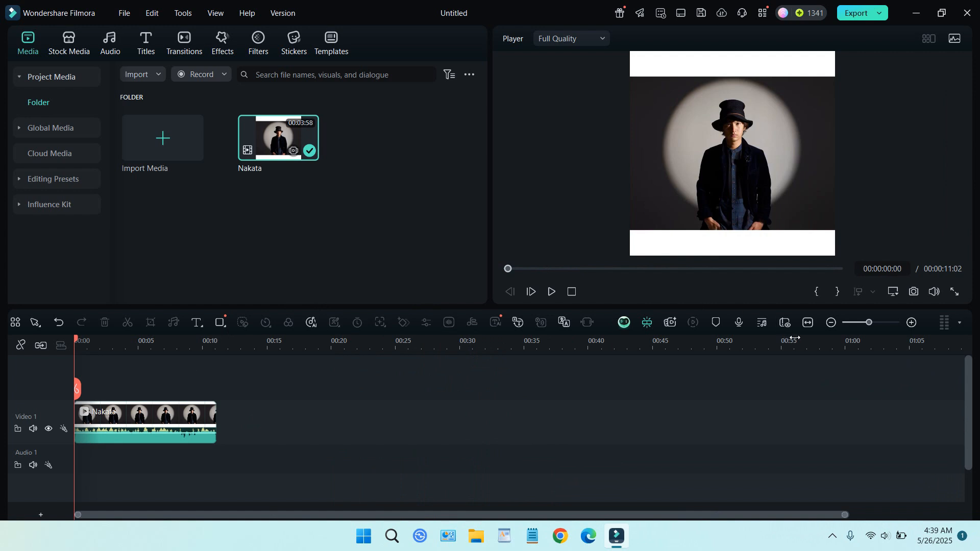
pyautogui.click(808, 323)
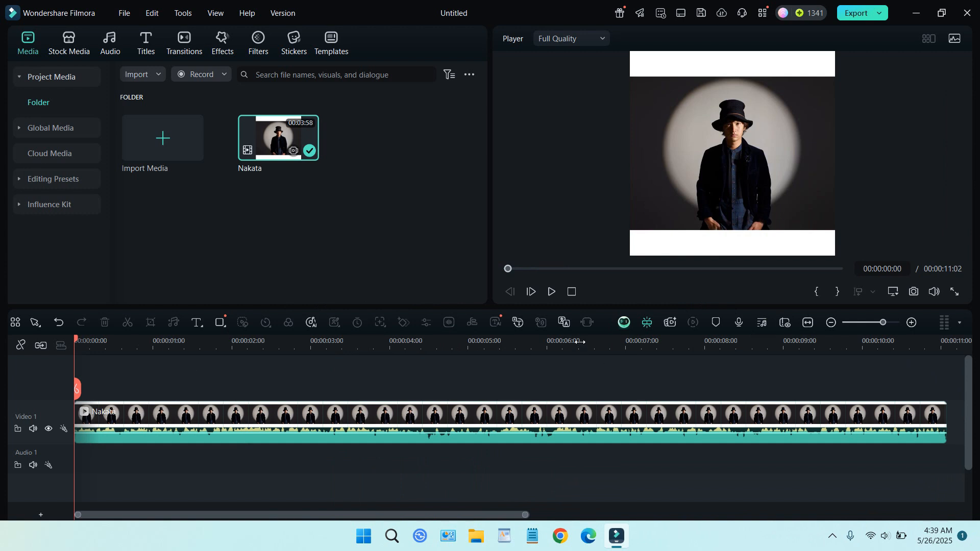
# Step: Play the start of the trimmed clip to hear its original audio, and return the playhead to the beginning
pyautogui.click(553, 294)
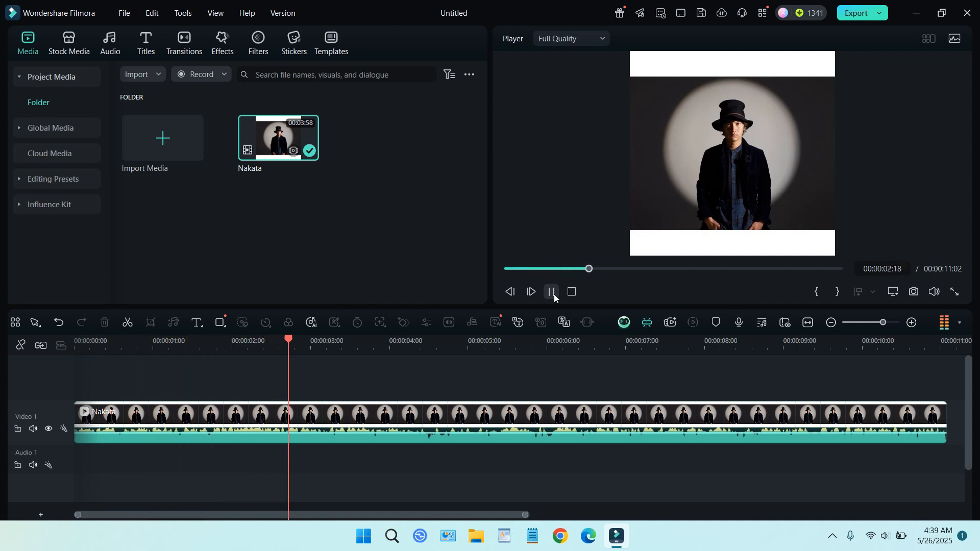
pyautogui.click(553, 294)
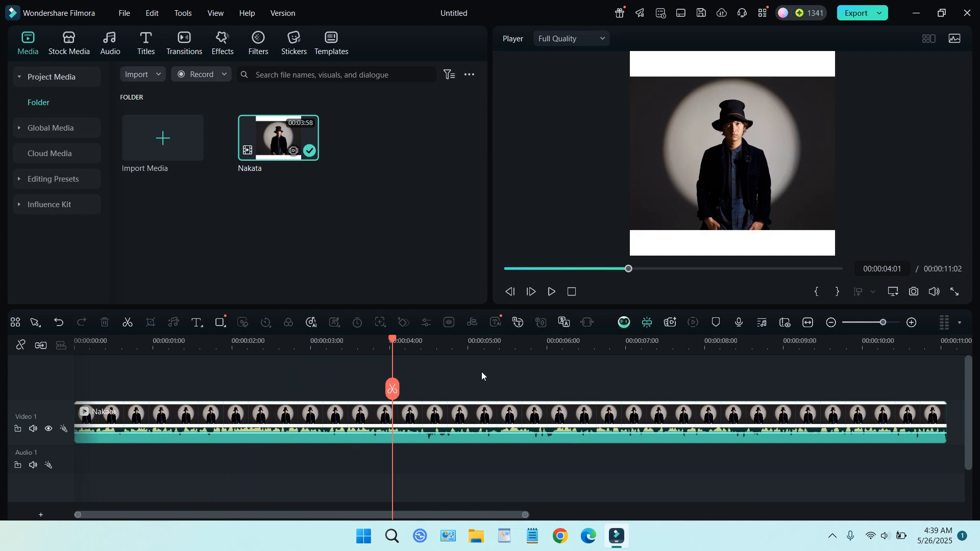
pyautogui.moveTo(393, 340); pyautogui.dragTo(74, 341)
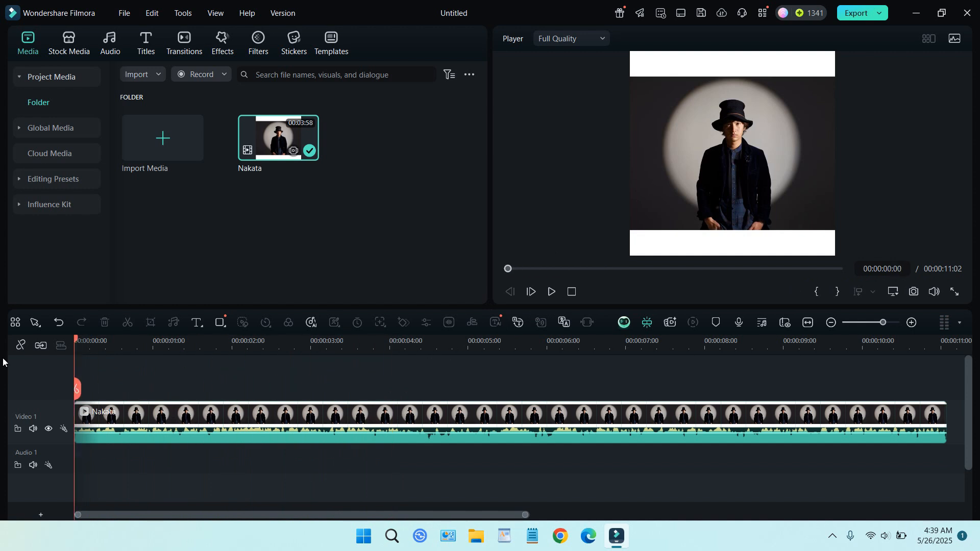
# Step: Run AI Vocal Remover on the trimmed Nakata clip to separate its voice and background audio
pyautogui.click(185, 13)
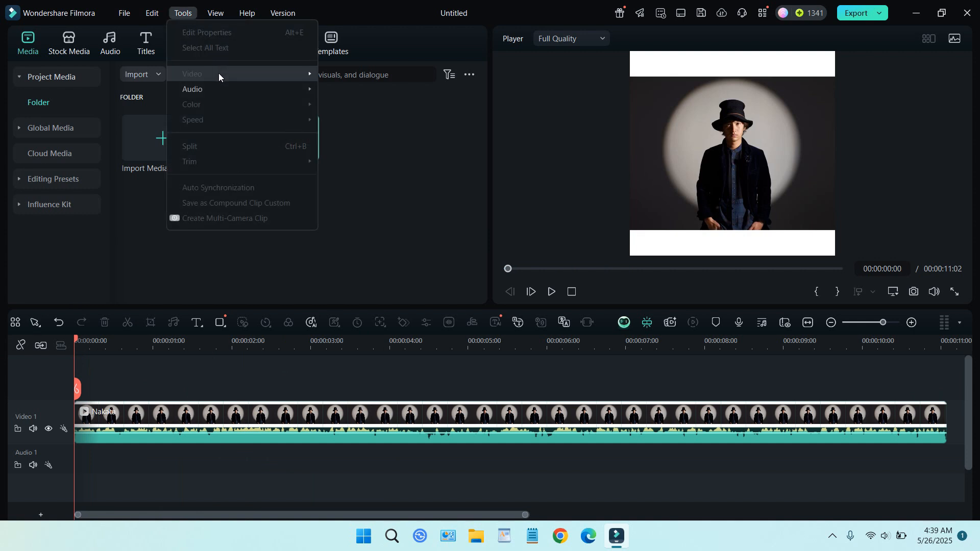
pyautogui.moveTo(222, 89)
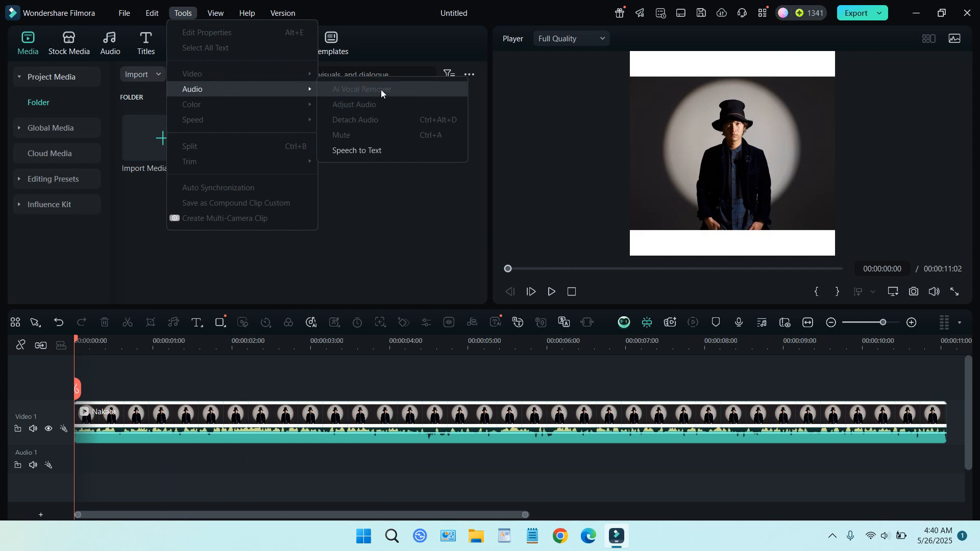
pyautogui.click(232, 426)
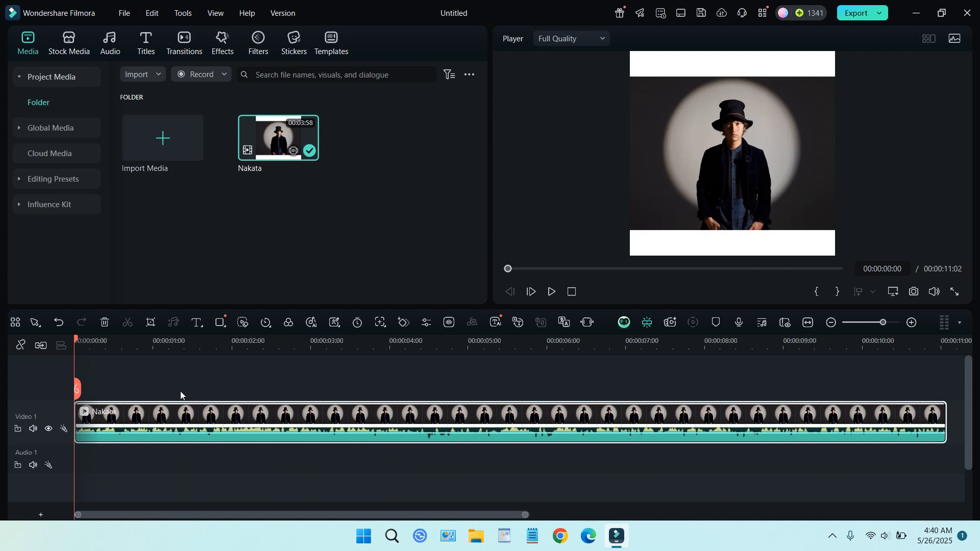
pyautogui.click(181, 14)
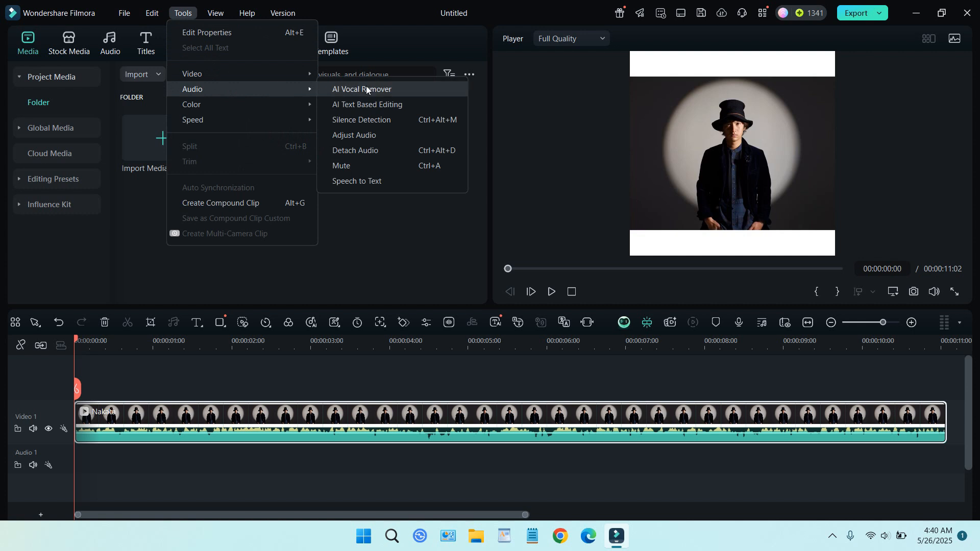
pyautogui.click(371, 90)
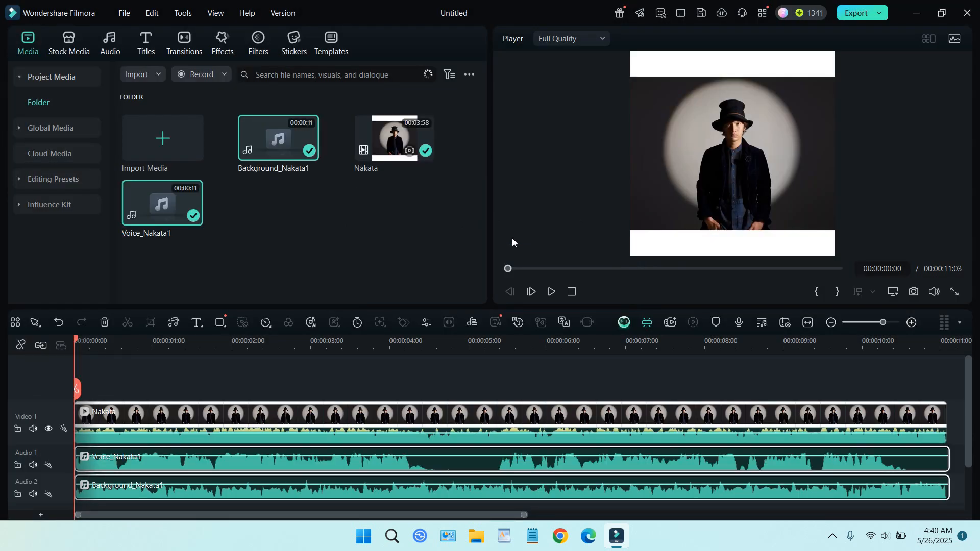
# Step: Mute the original audio of the Nakata video clip on Video 1
pyautogui.click(971, 472)
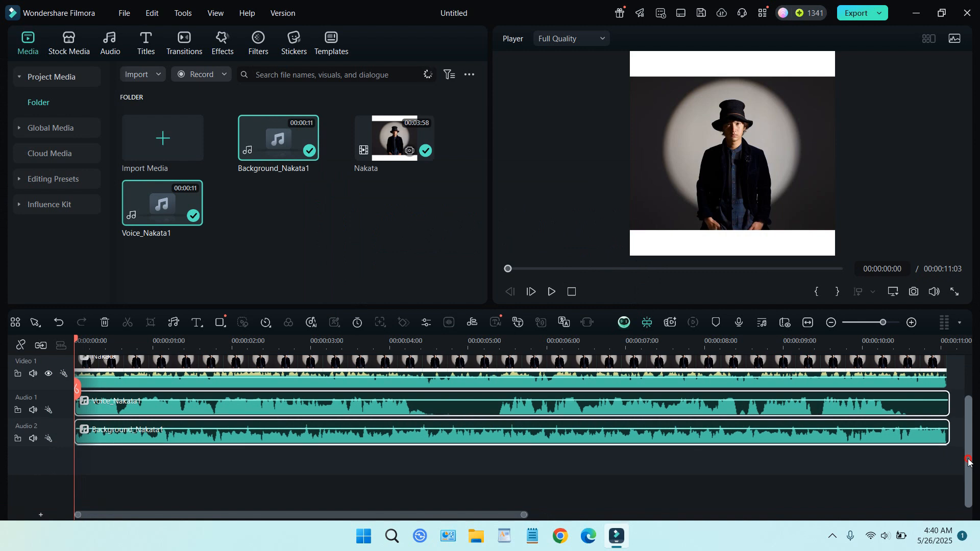
pyautogui.scroll(2, 970, 431)
pyautogui.click(401, 412)
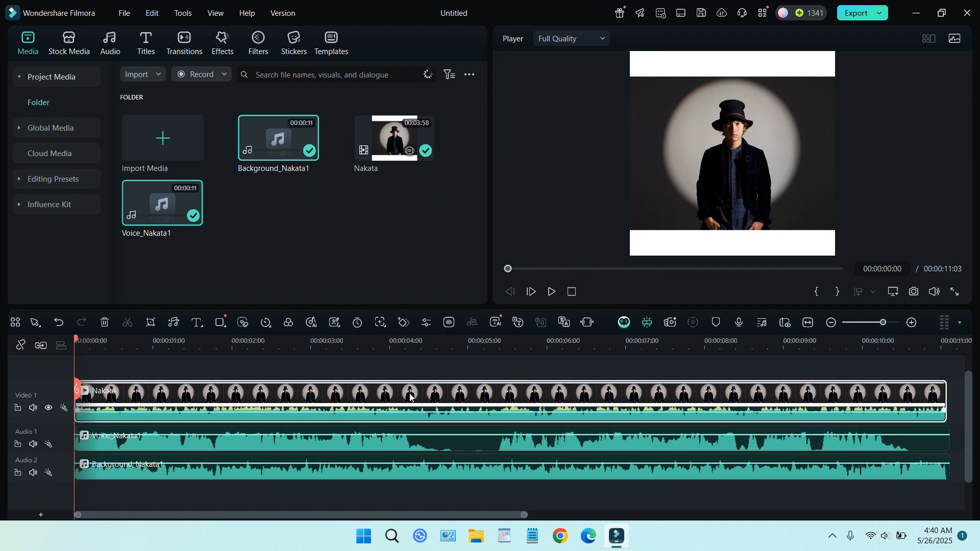
pyautogui.scroll(-1, 548, 500)
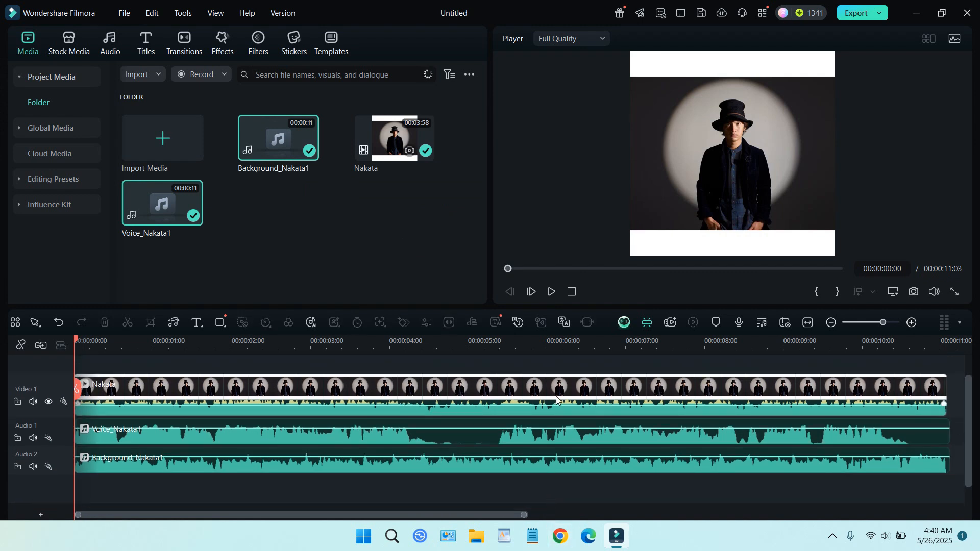
pyautogui.rightClick(541, 391)
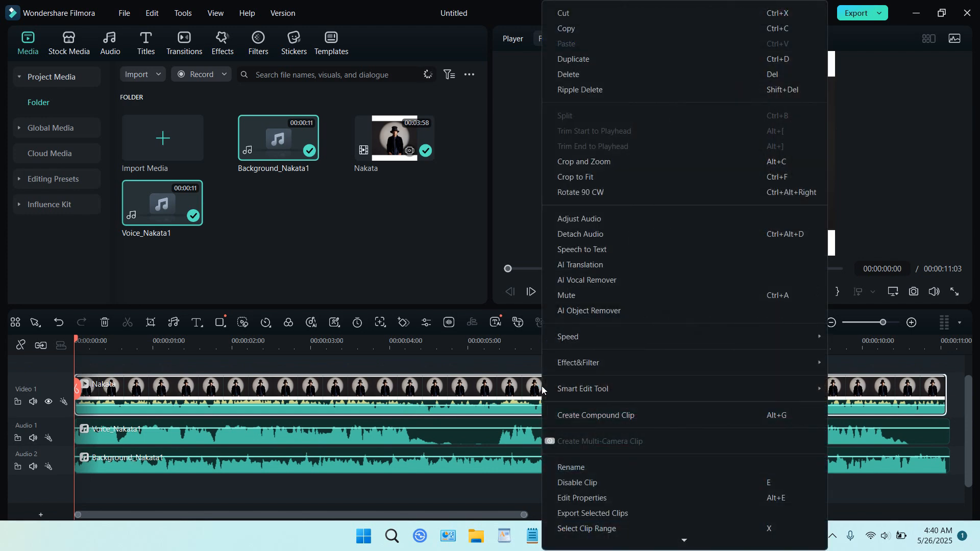
pyautogui.click(577, 296)
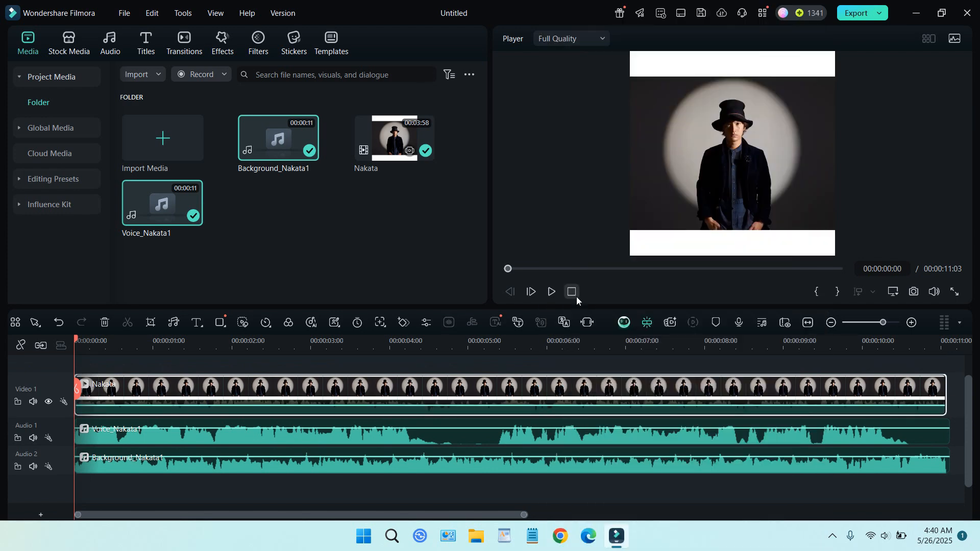
# Step: Mute the Voice_Nakata1 clip and play the timeline to hear only the background audio
pyautogui.click(174, 440)
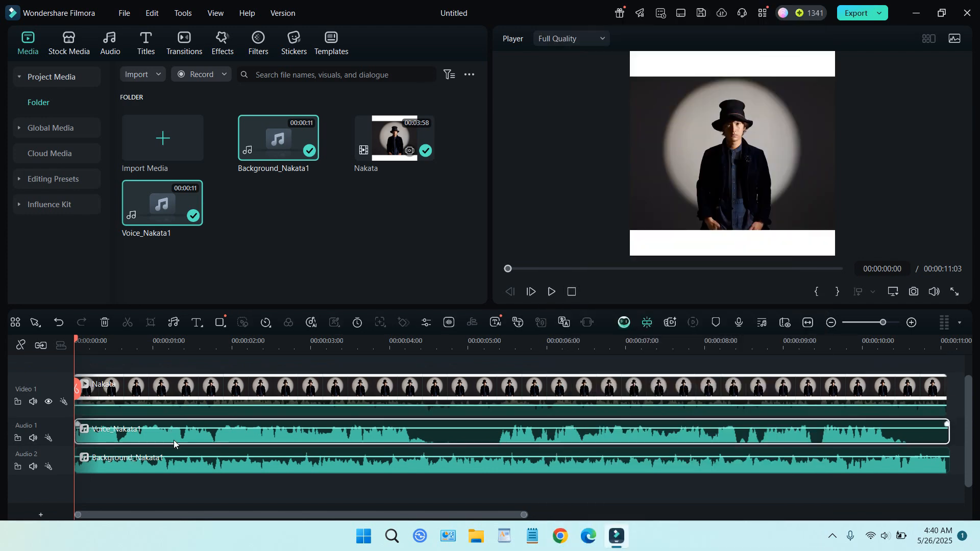
pyautogui.rightClick(174, 440)
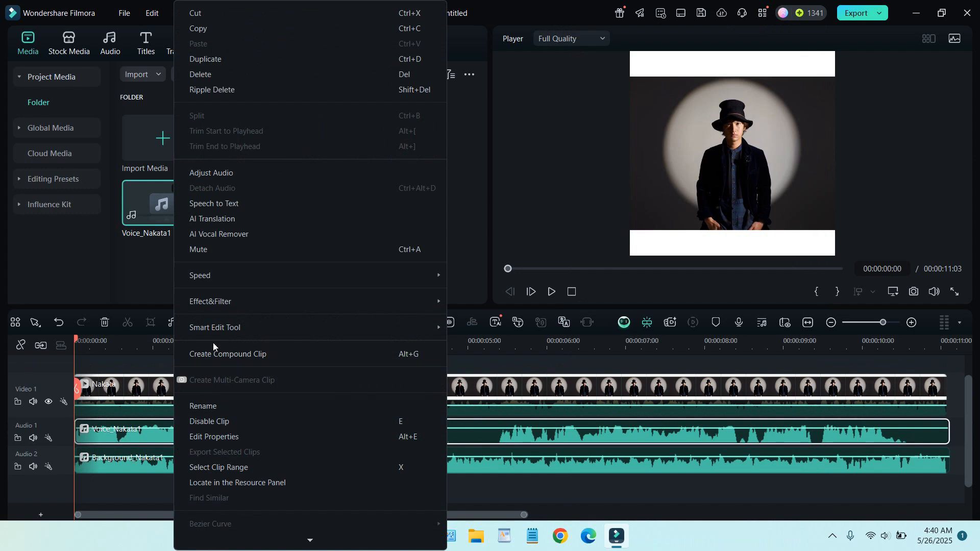
pyautogui.click(227, 250)
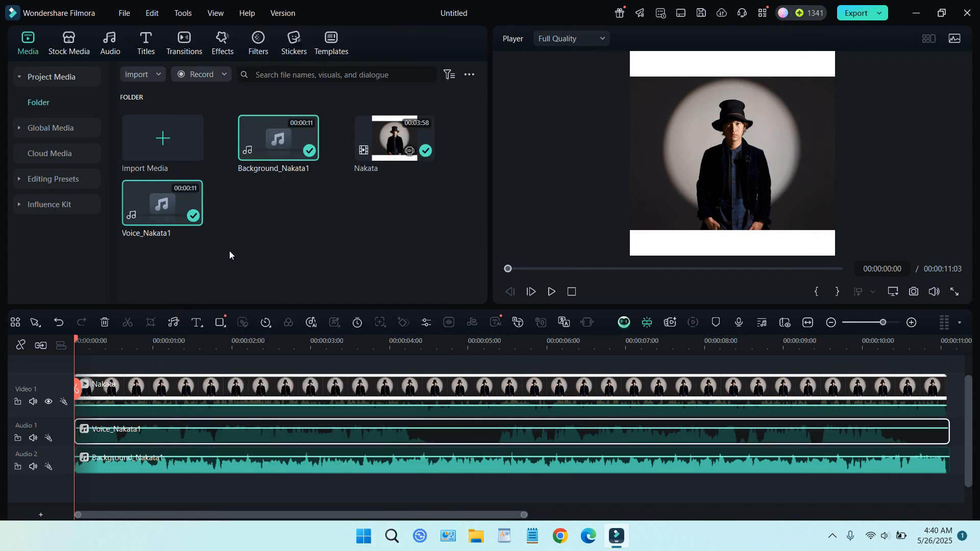
pyautogui.click(554, 292)
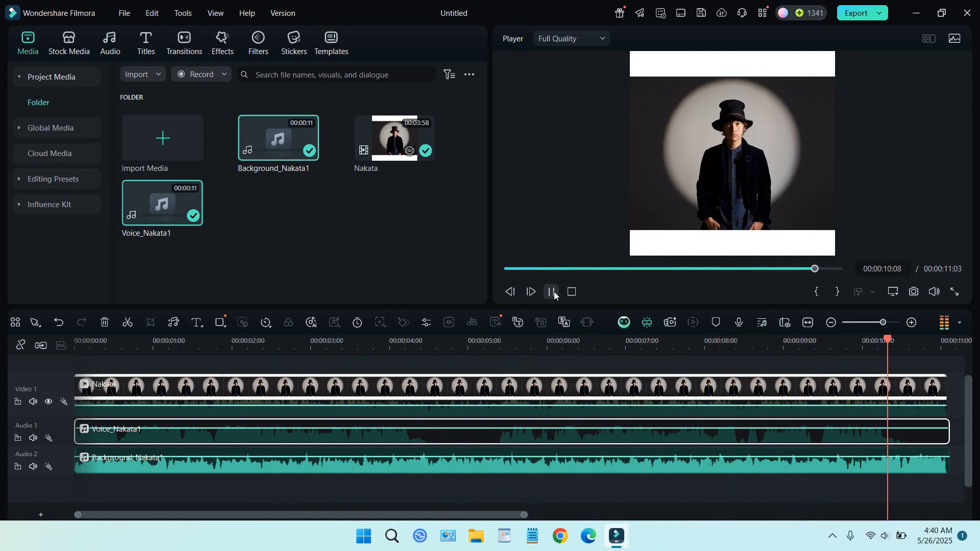
pyautogui.click(554, 292)
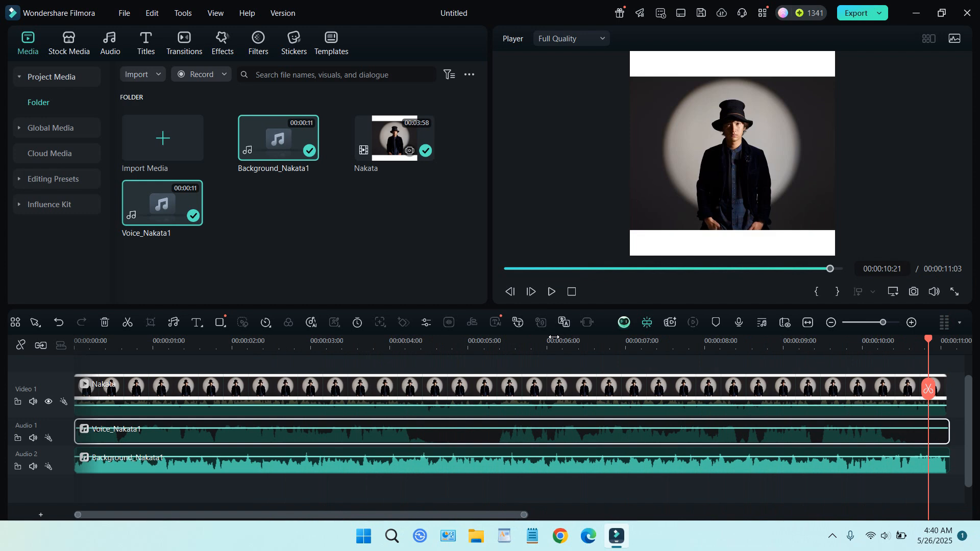
# Step: Mute the Background_Nakata1 clip and unmute the Voice_Nakata1 clip
pyautogui.rightClick(436, 467)
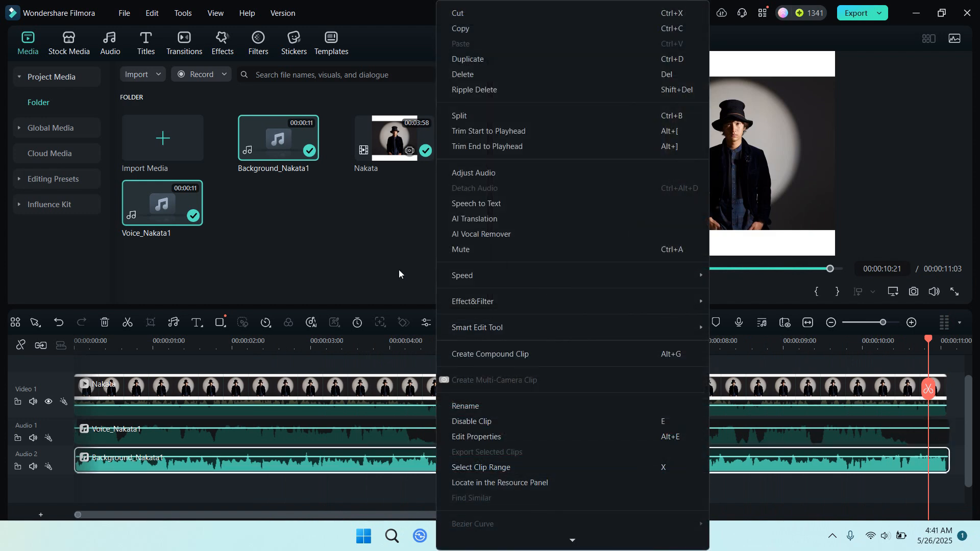
pyautogui.click(469, 252)
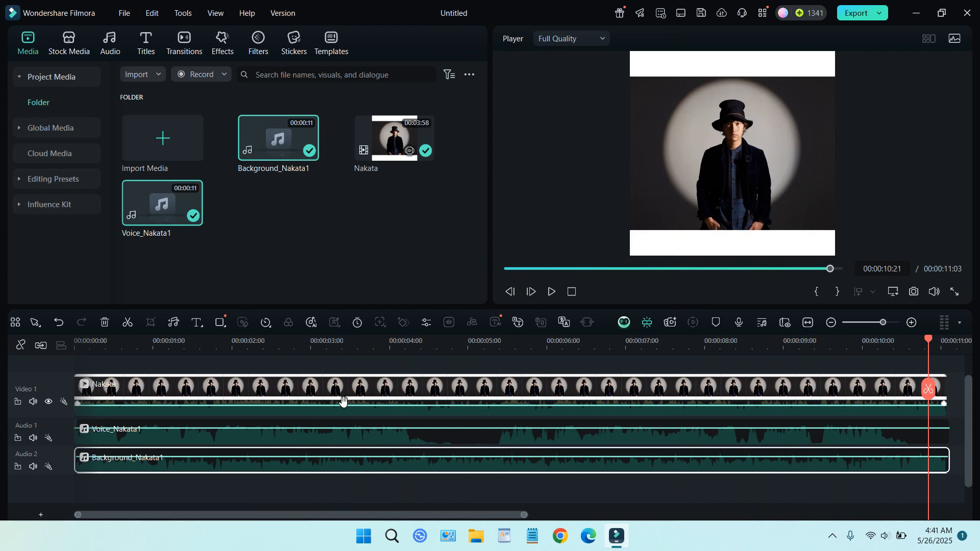
pyautogui.click(349, 439)
pyautogui.rightClick(348, 442)
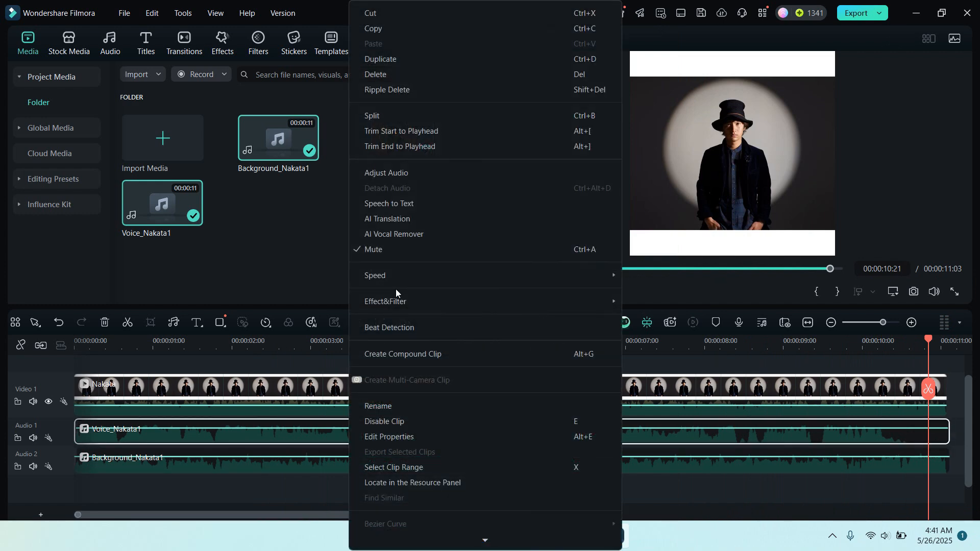
pyautogui.click(390, 250)
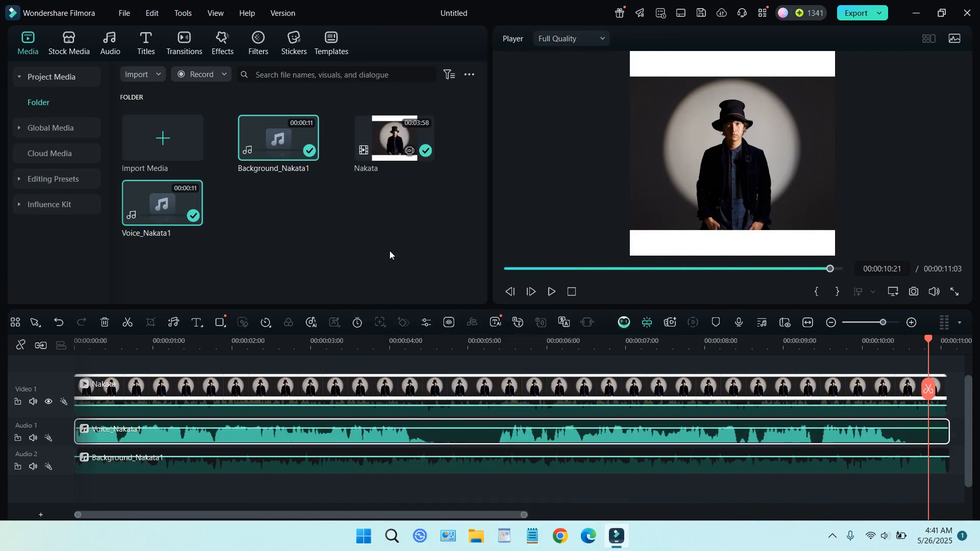
# Step: Play the timeline from the beginning to hear the isolated vocals, and pause the playback
pyautogui.moveTo(929, 340); pyautogui.dragTo(22, 543)
pyautogui.click(551, 292)
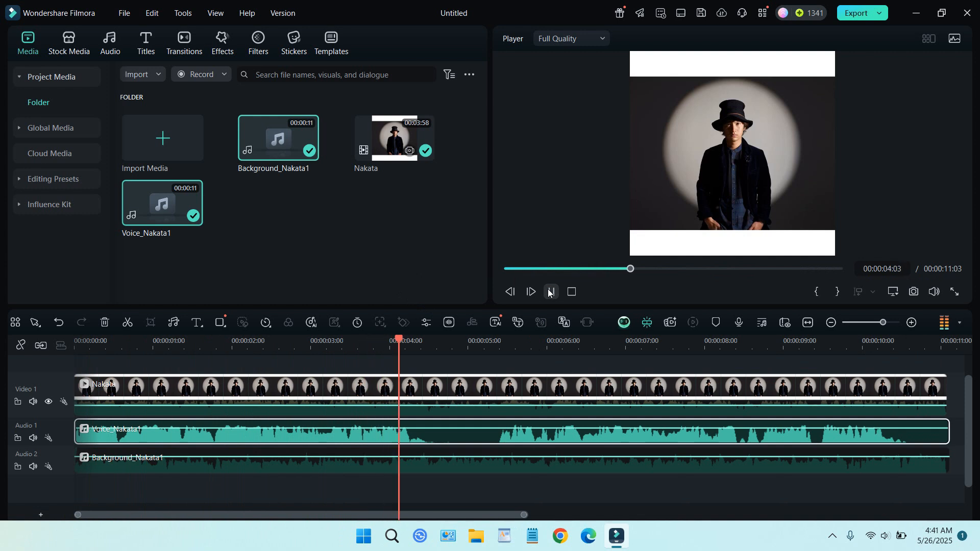
pyautogui.click(551, 292)
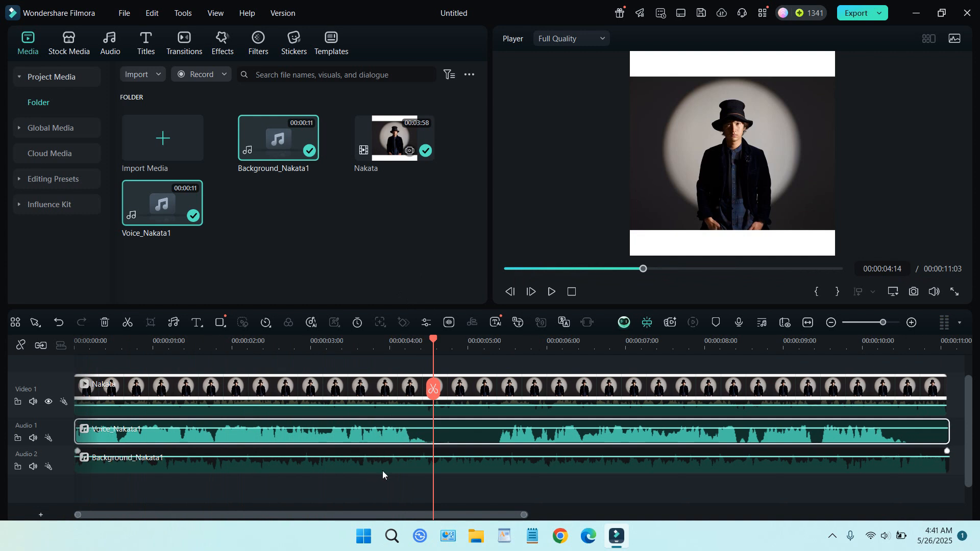
# Step: Mute the Voice_Nakata1 clip and unmute the Background_Nakata1 clip
pyautogui.rightClick(347, 433)
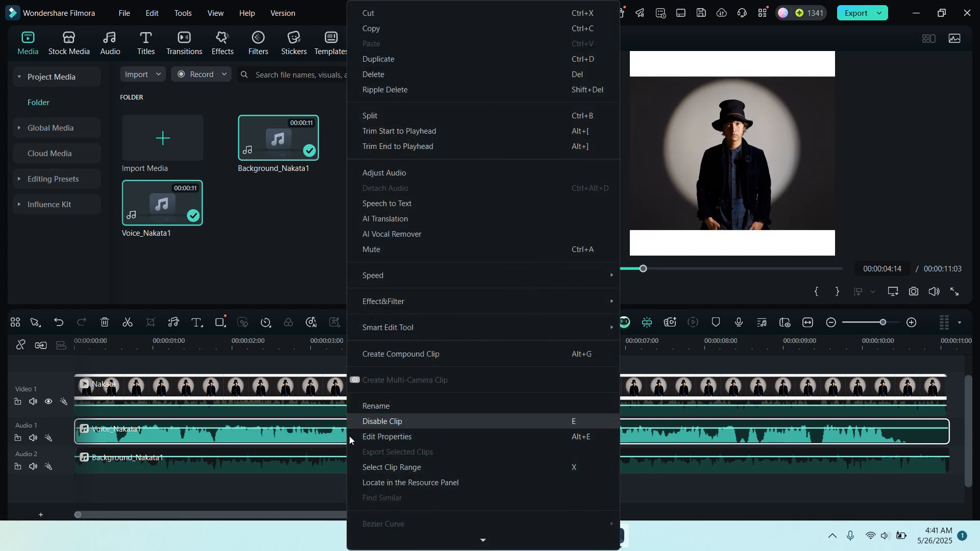
pyautogui.click(385, 255)
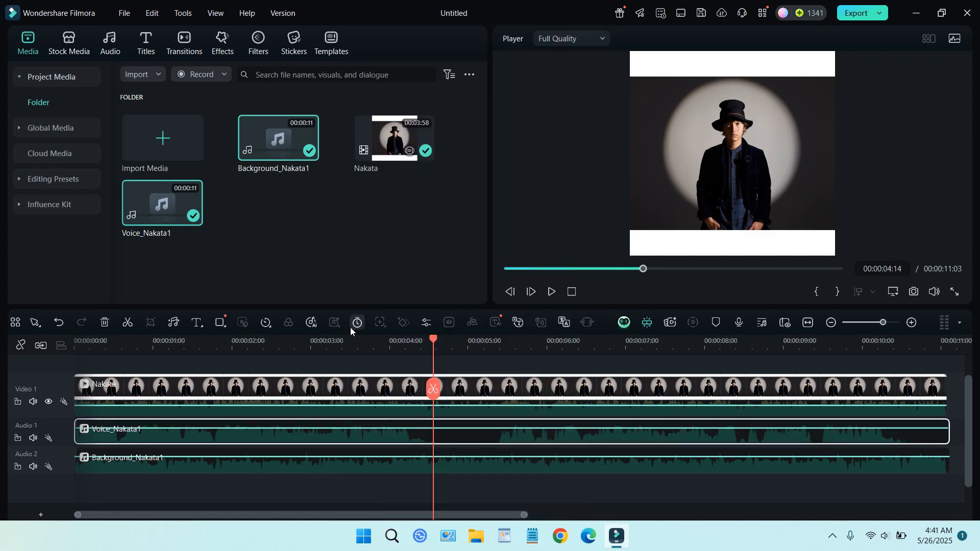
pyautogui.click(269, 469)
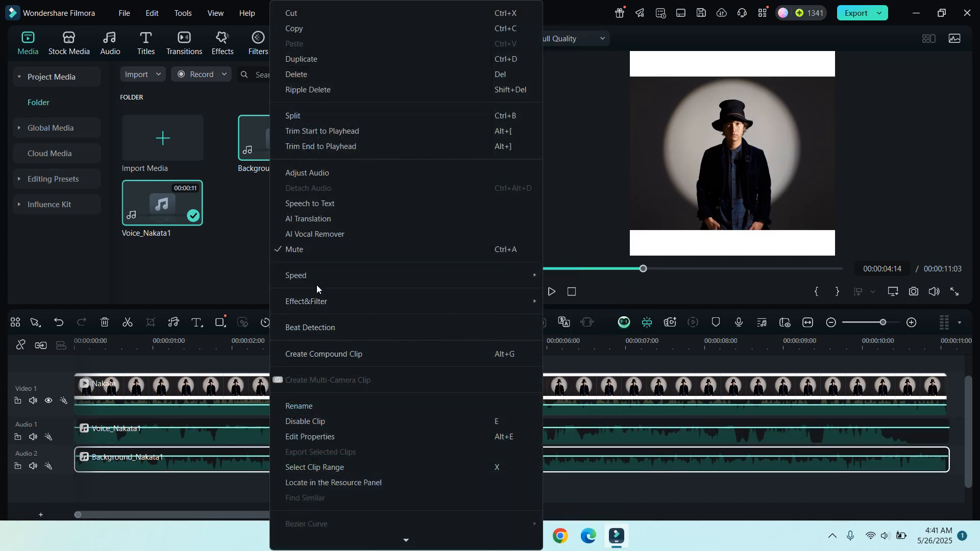
pyautogui.click(323, 255)
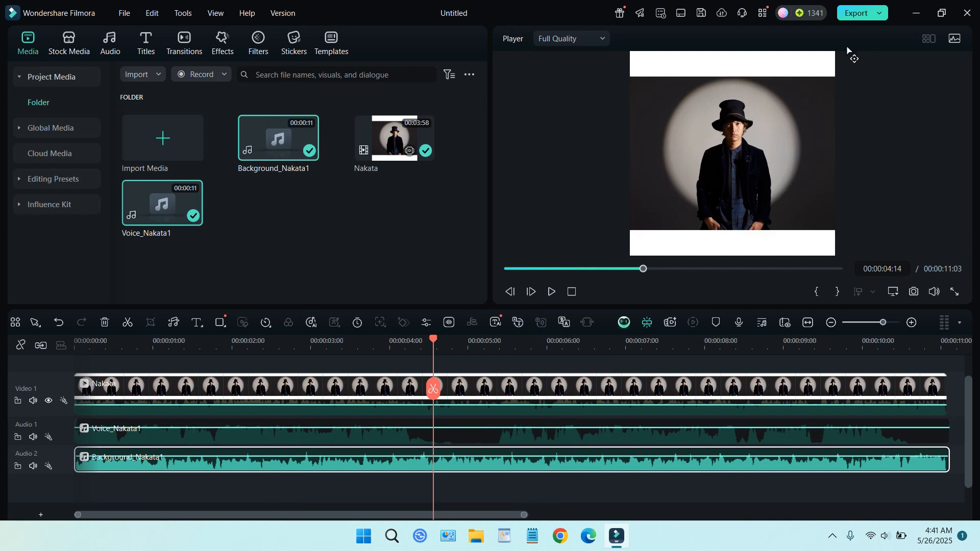
# Step: Open the export settings for the project and set the local export format to MP3
pyautogui.click(858, 16)
pyautogui.scroll(-1, 708, 250)
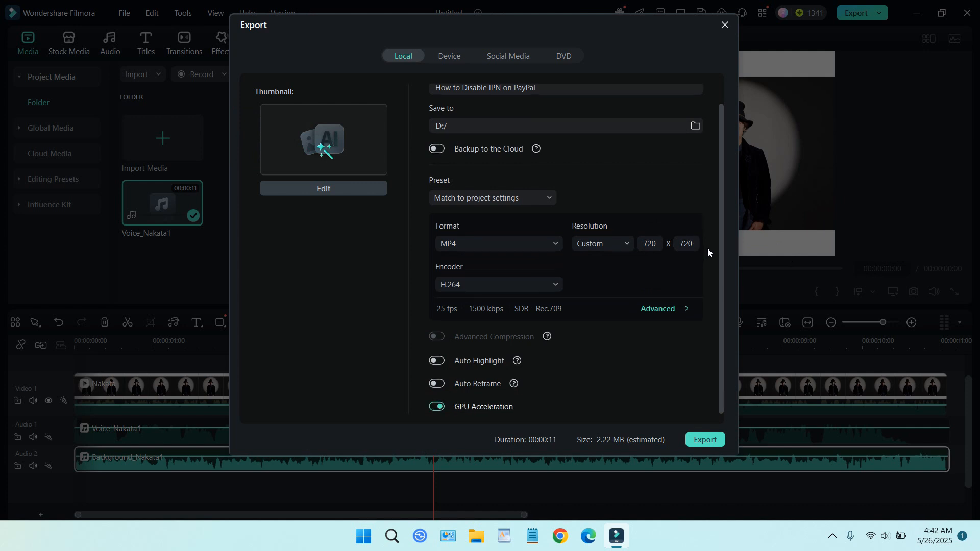
pyautogui.scroll(1, 707, 251)
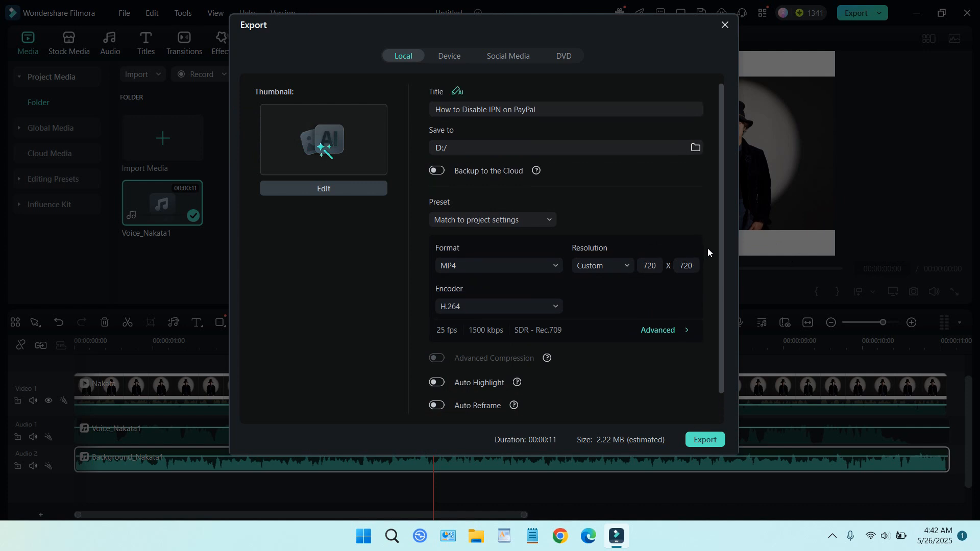
pyautogui.click(559, 266)
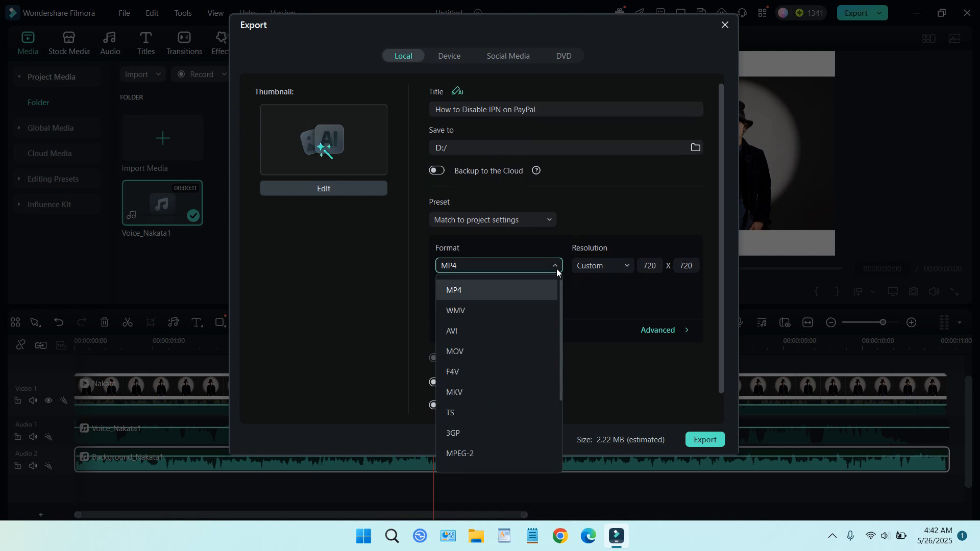
pyautogui.scroll(-3, 521, 360)
pyautogui.click(500, 436)
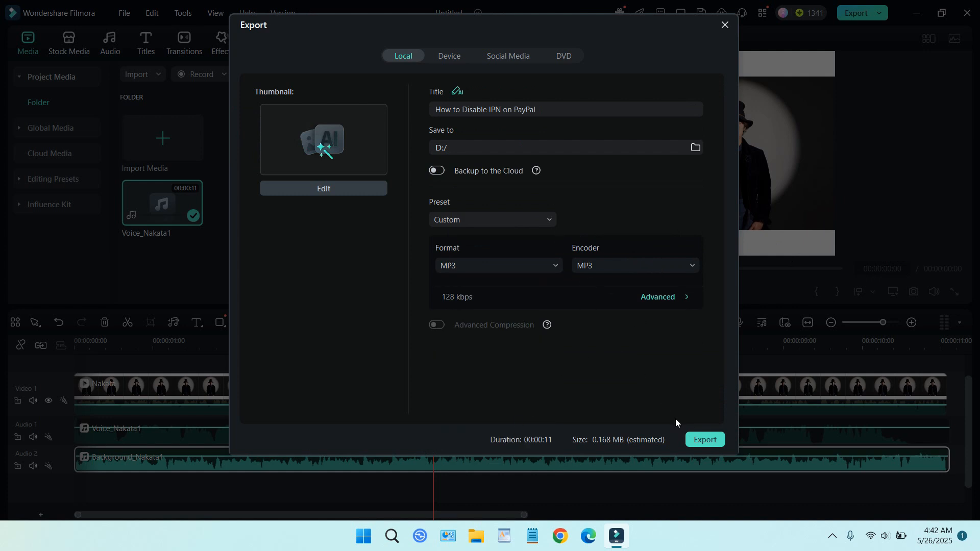
# Step: Title the export "background music" and export the audio file to D:/
pyautogui.tripleClick(558, 109)
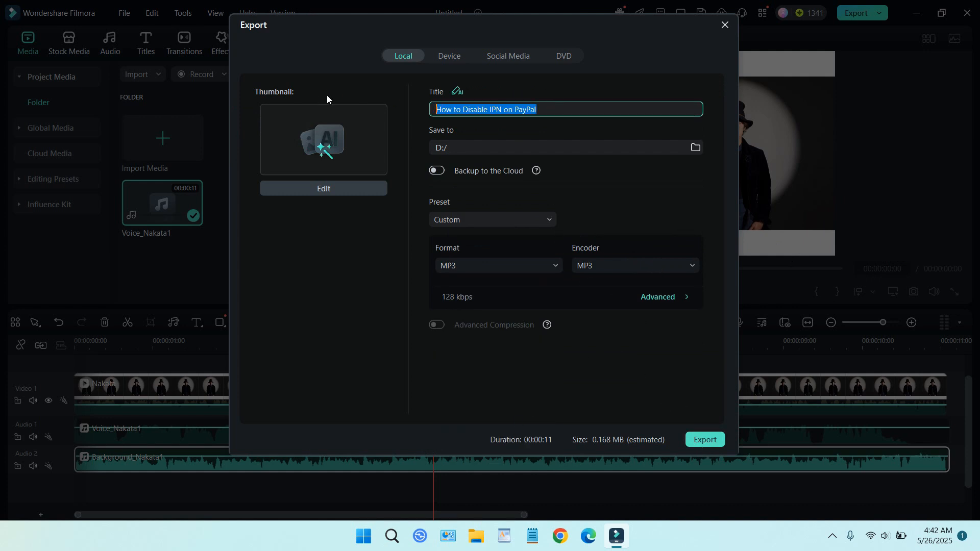
pyautogui.write('bg')
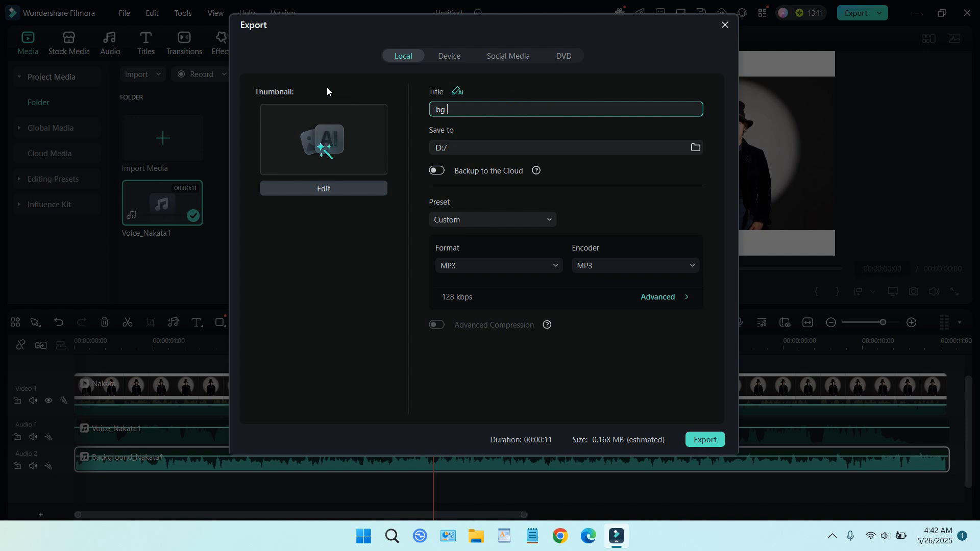
pyautogui.press('BackSpace')
pyautogui.press('BackSpace')
pyautogui.write('ac')
pyautogui.write('gro')
pyautogui.press('BackSpace')
pyautogui.press('BackSpace')
pyautogui.press('BackSpace')
pyautogui.write('kground music')
pyautogui.click(705, 441)
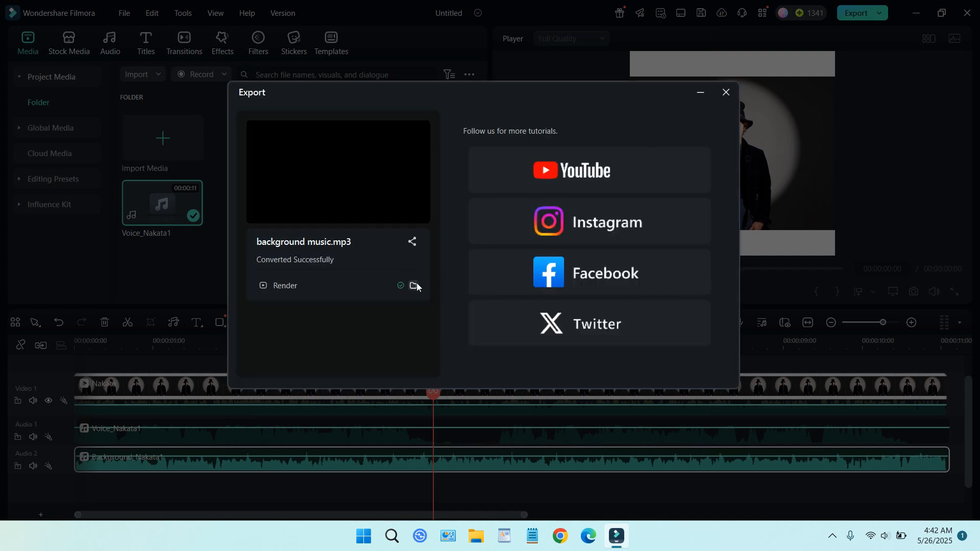
# Step: Open the export's destination folder in File Explorer and play background music.mp3 in the media player
pyautogui.click(414, 284)
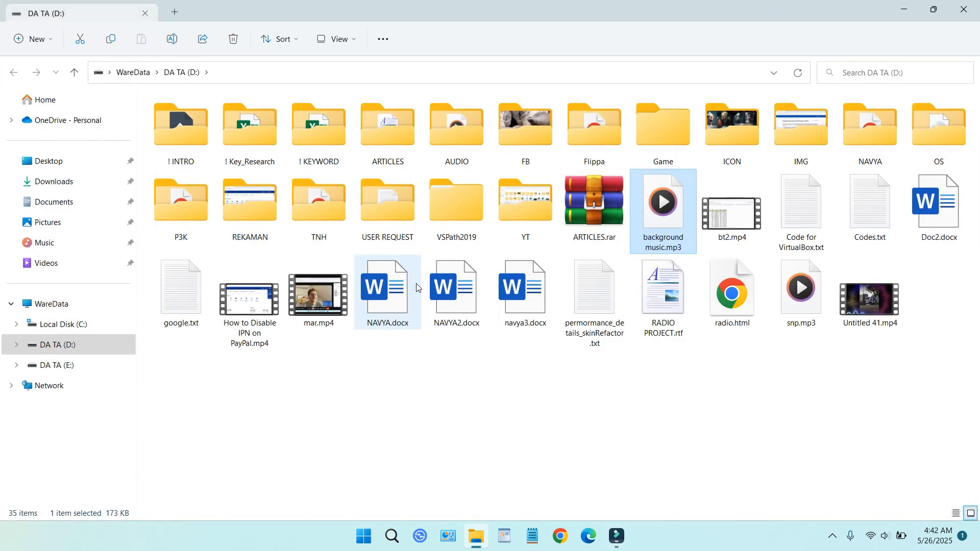
pyautogui.doubleClick(665, 216)
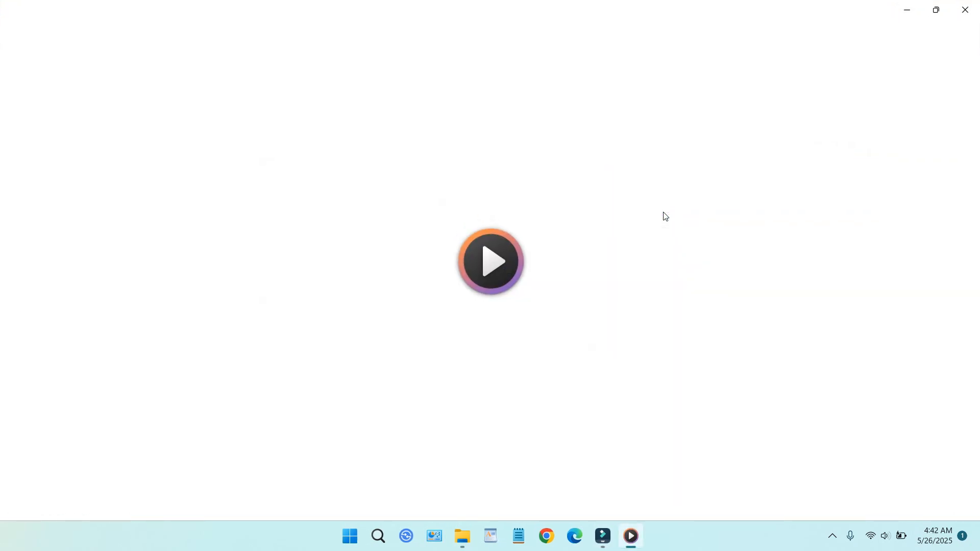